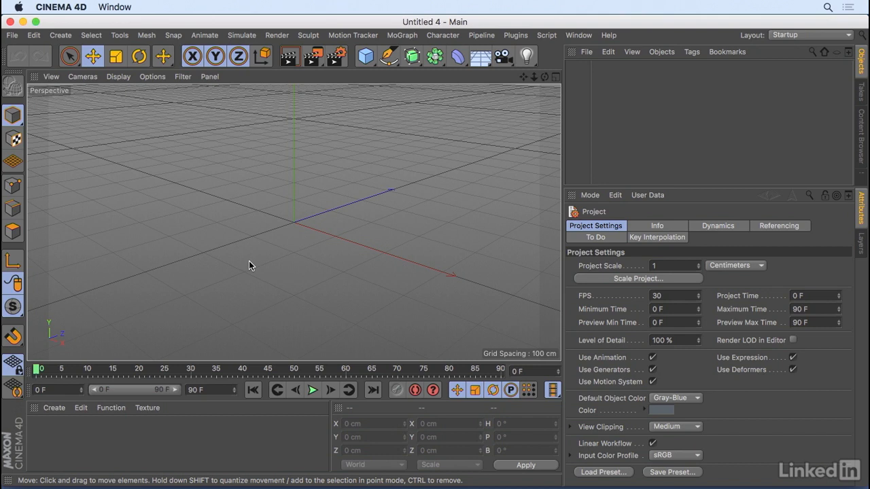
Add a Rectangle spline and set its width to 9 cm, height to 38 cm and plane to XZ.
{"action": "left_click", "coordinate": [388, 56]}
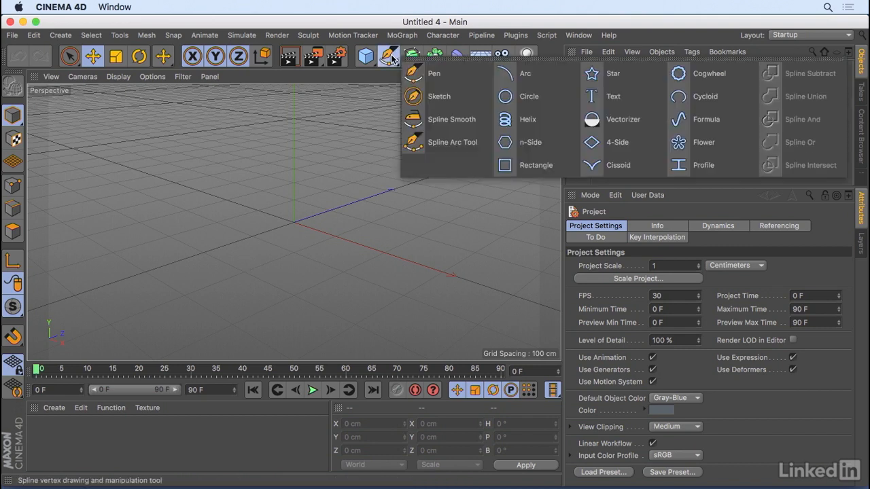
{"action": "left_click", "coordinate": [532, 165]}
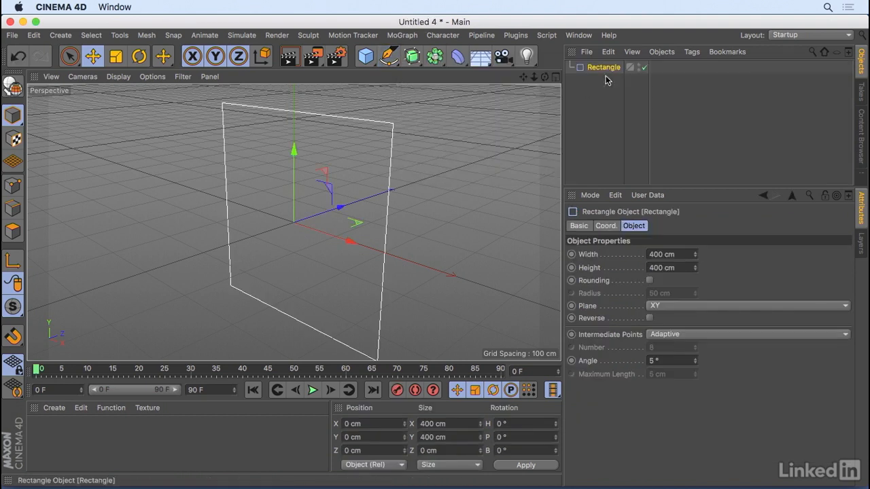
{"action": "left_click", "coordinate": [682, 255]}
{"action": "type", "text": "9"}
{"action": "key", "text": "Tab"}
{"action": "type", "text": "38"}
{"action": "key", "text": "Return"}
{"action": "left_click", "coordinate": [695, 305]}
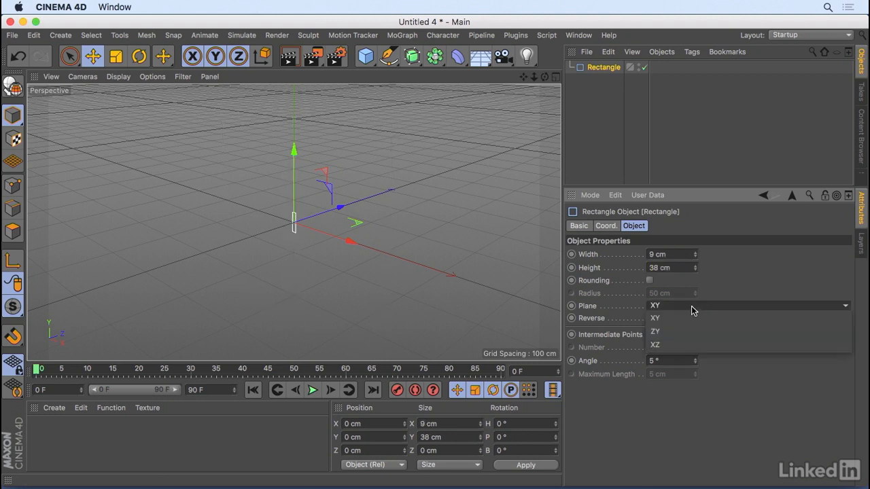
{"action": "left_click", "coordinate": [683, 348]}
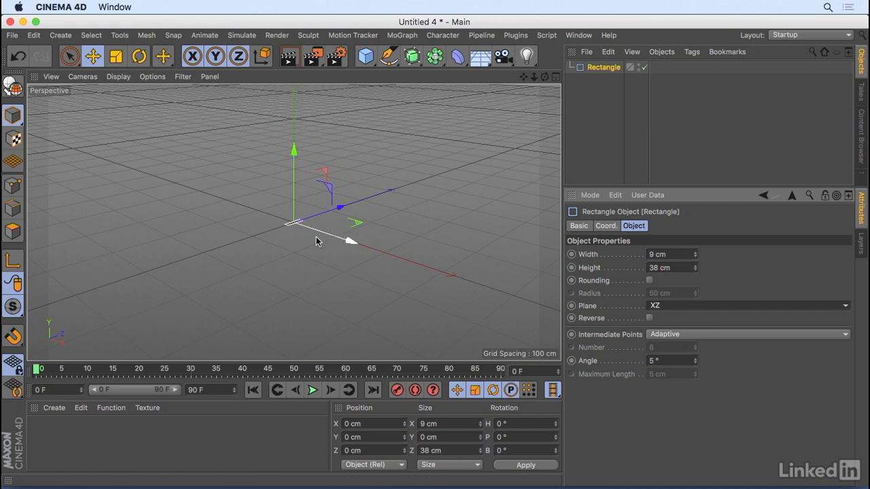
Try rounding the rectangle's corners with its parametric Rounding option, and turn the option off again.
{"action": "left_click_drag", "start_coordinate": [299, 212], "coordinate": [333, 233]}
{"action": "left_click_drag", "start_coordinate": [289, 262], "coordinate": [394, 210]}
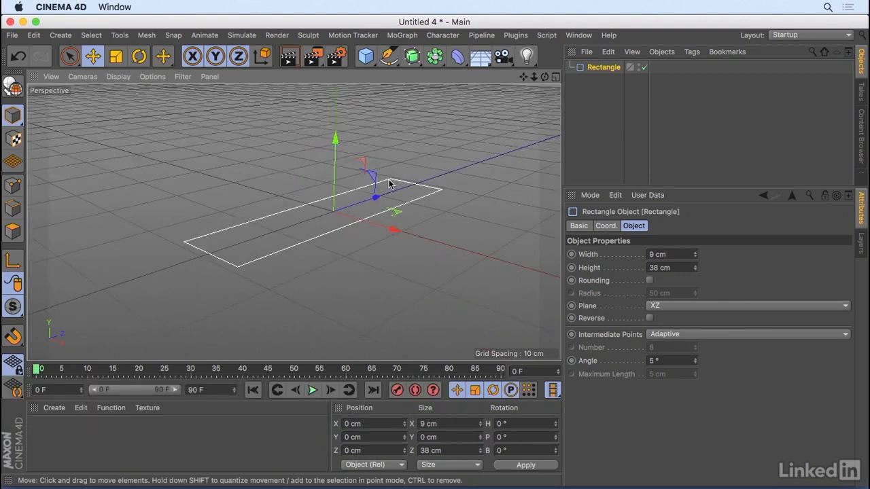
{"action": "key", "text": "s"}
{"action": "middle_click_drag", "start_coordinate": [454, 257], "coordinate": [419, 214], "text": "alt"}
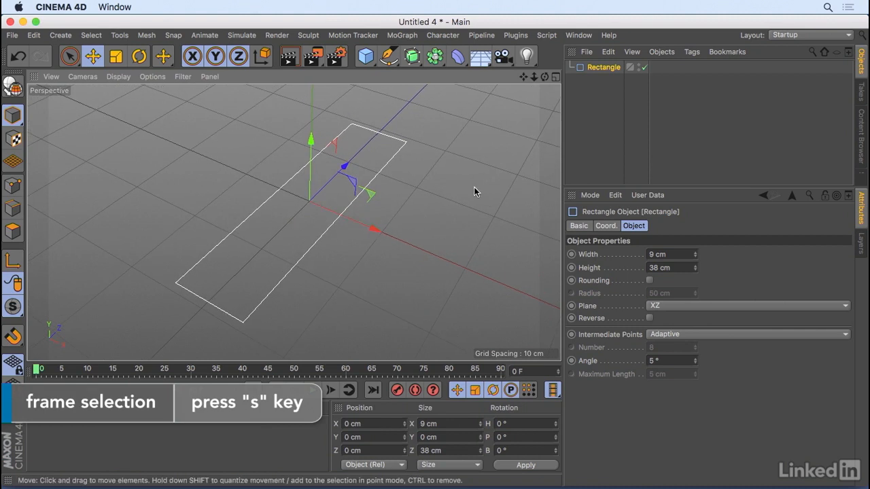
{"action": "left_click", "coordinate": [649, 281]}
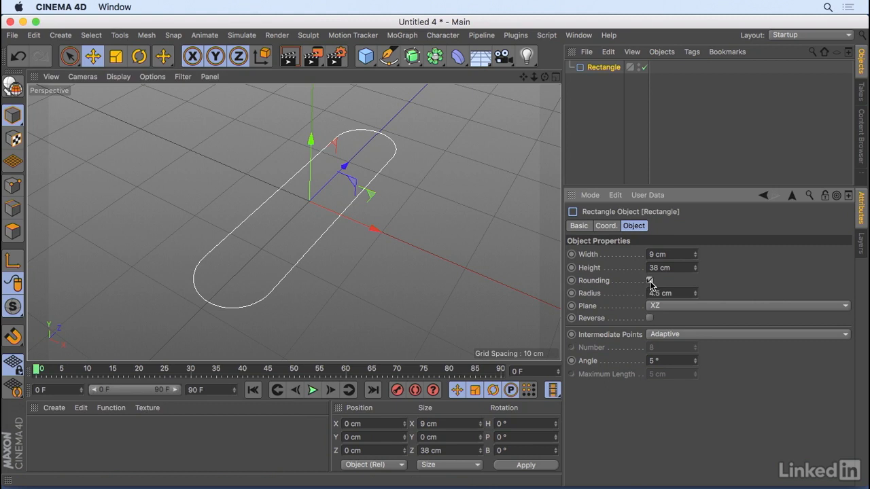
{"action": "left_click", "coordinate": [649, 280]}
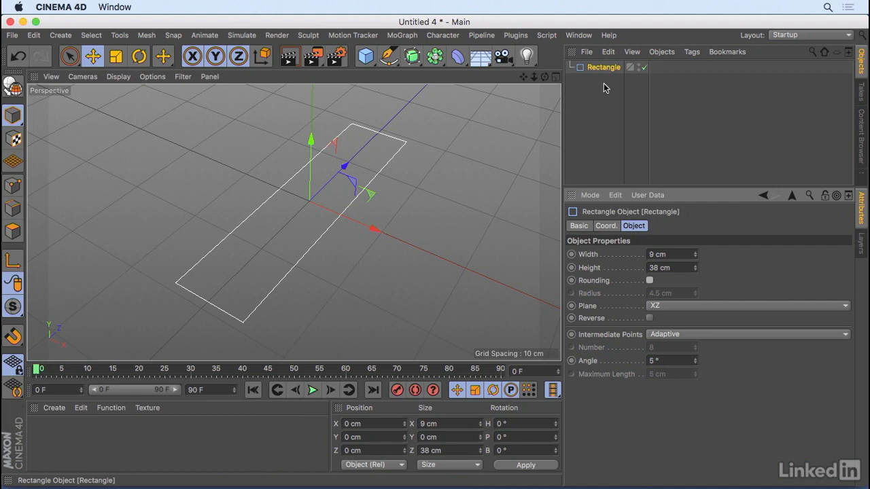
Convert the rectangle to an editable spline and select all of its points.
{"action": "left_click", "coordinate": [17, 92]}
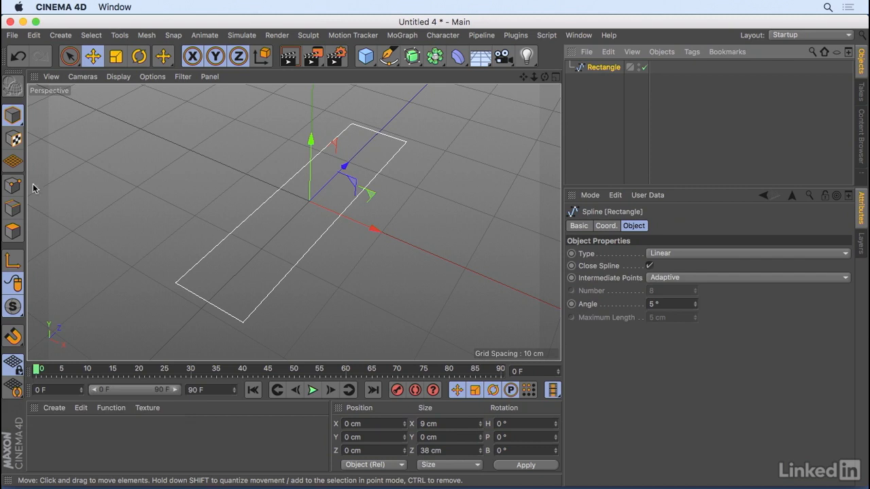
{"action": "left_click", "coordinate": [12, 184]}
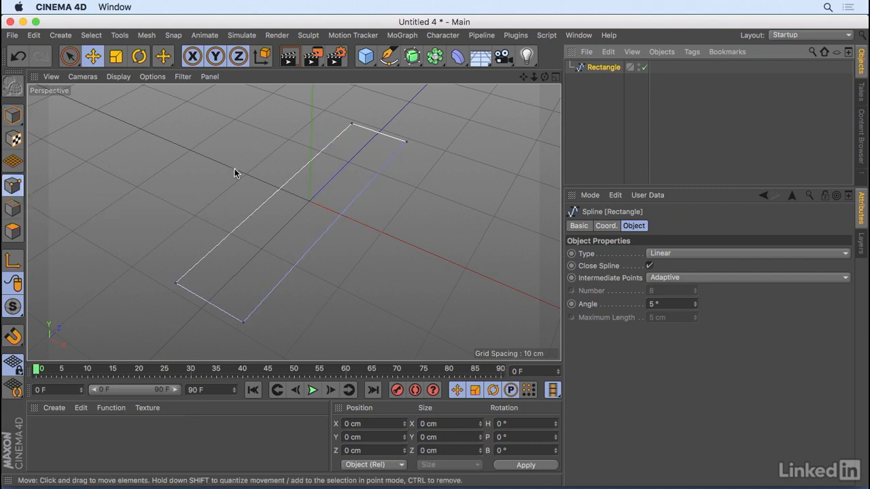
{"action": "key", "text": "super+a"}
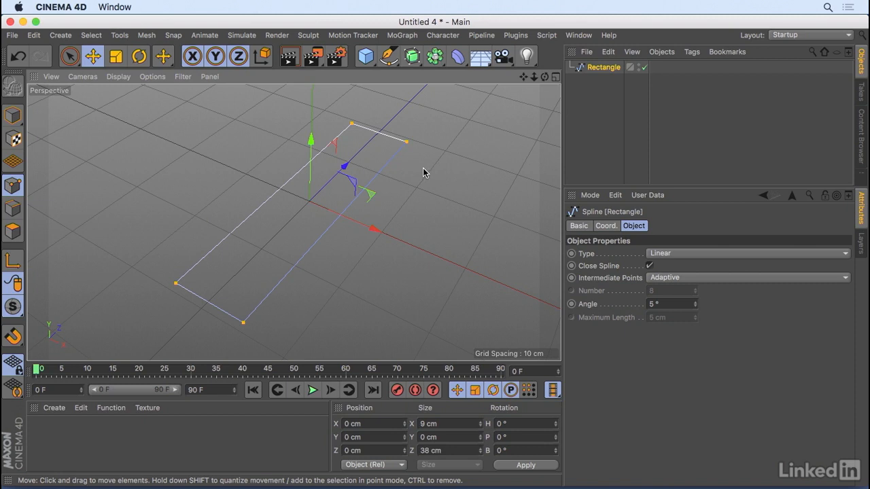
Chamfer the four selected corner points of the rectangle with a 2 cm radius.
{"action": "right_click", "coordinate": [418, 150]}
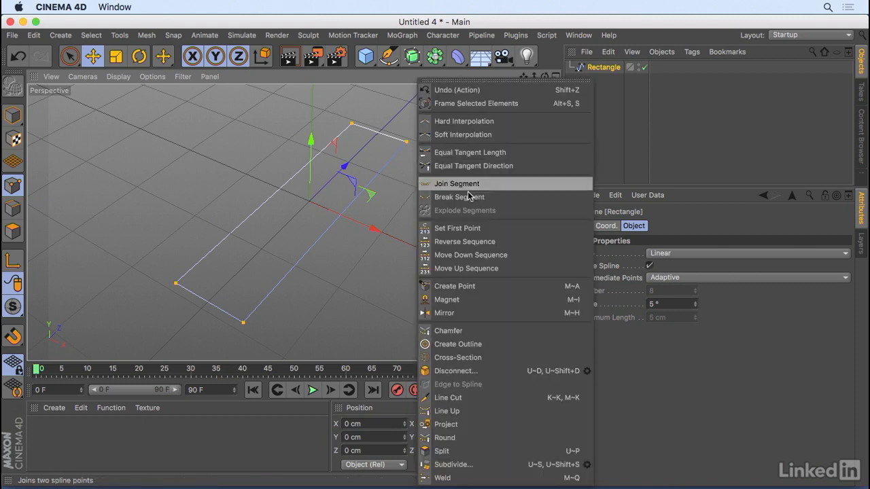
{"action": "left_click", "coordinate": [466, 330]}
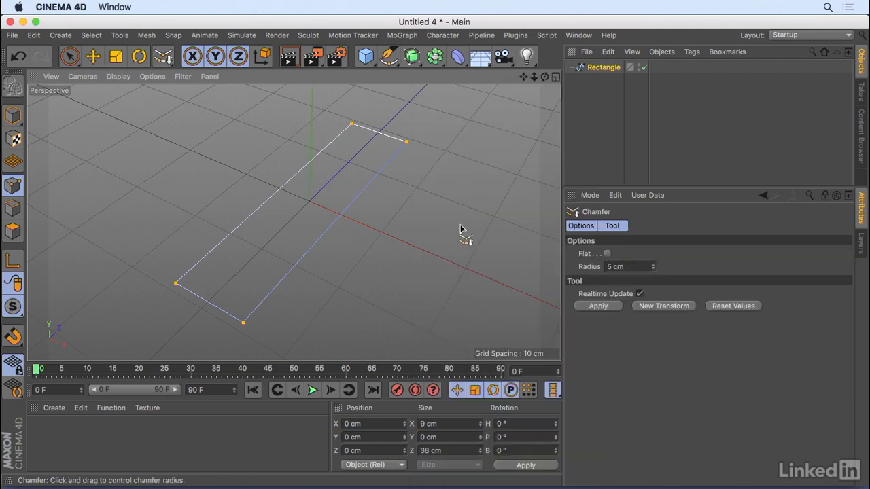
{"action": "left_click_drag", "start_coordinate": [436, 161], "coordinate": [461, 250]}
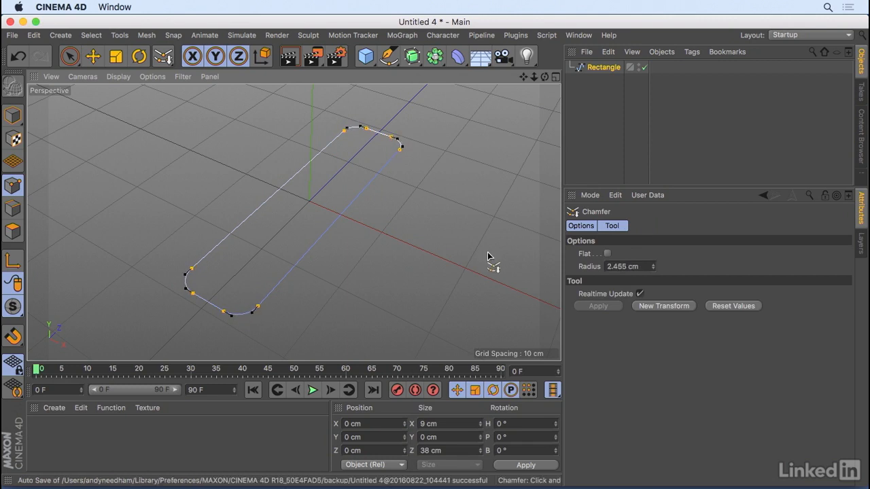
{"action": "left_click", "coordinate": [610, 267]}
{"action": "type", "text": "2"}
{"action": "key", "text": "Return"}
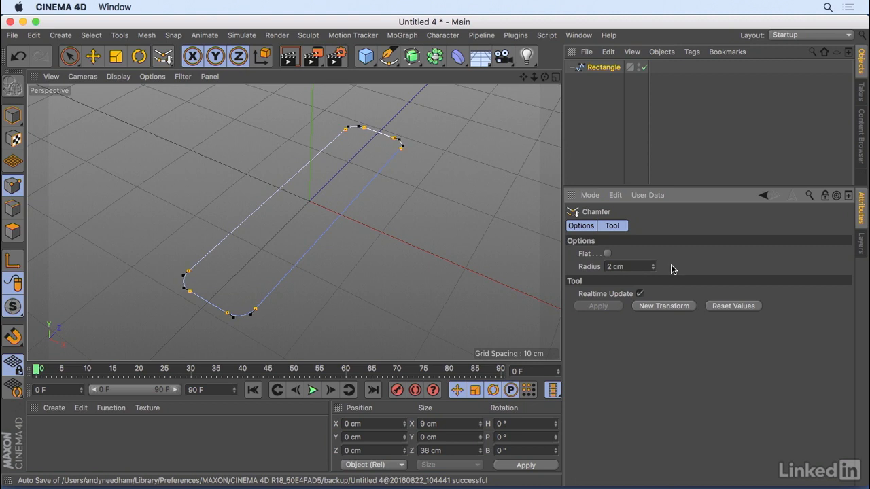
Duplicate the chamfered rectangle spline in the object hierarchy.
{"action": "left_click", "coordinate": [603, 85]}
{"action": "left_click", "coordinate": [603, 67]}
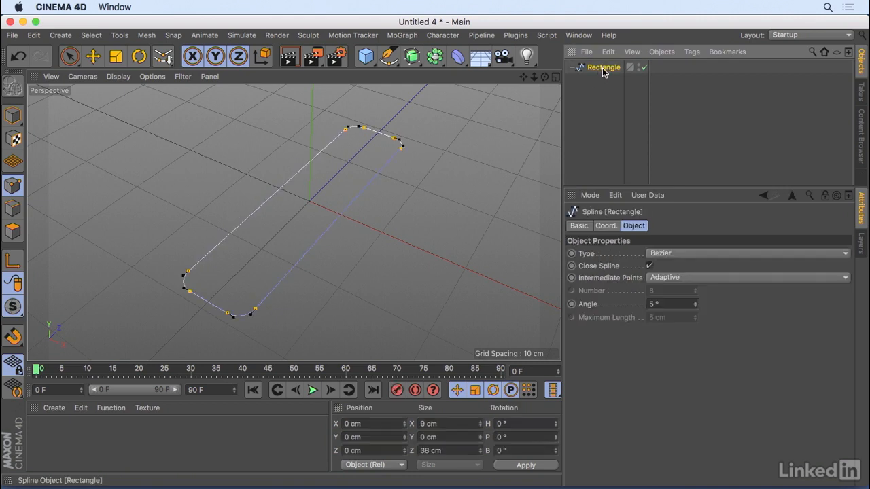
{"action": "left_click_drag", "start_coordinate": [602, 67], "coordinate": [603, 85], "text": "super"}
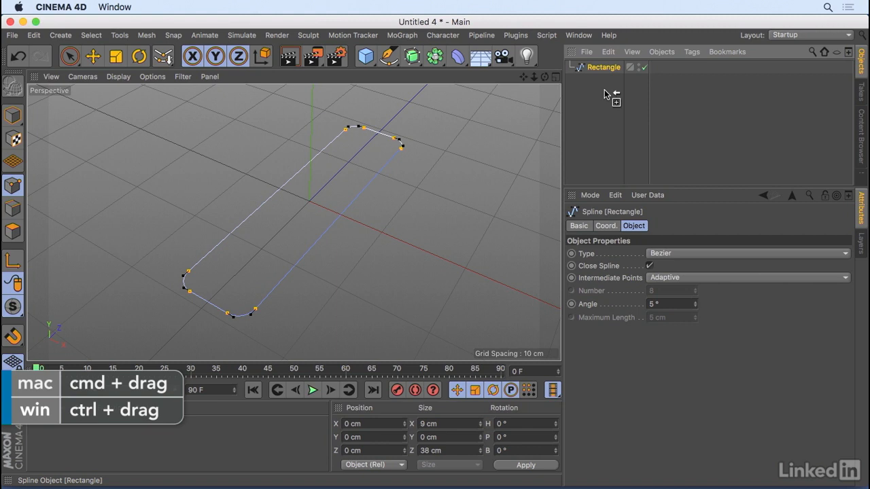
{"action": "left_click_drag", "start_coordinate": [604, 90], "coordinate": [604, 89], "text": "super"}
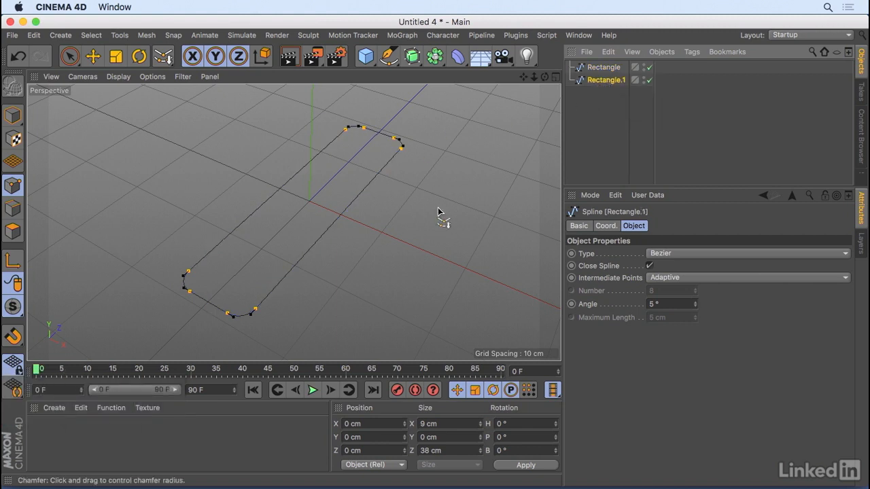
Rotate the duplicate rectangle as a whole object by 90° around its vertical axis to form a cross, and deselect it.
{"action": "left_click", "coordinate": [13, 117]}
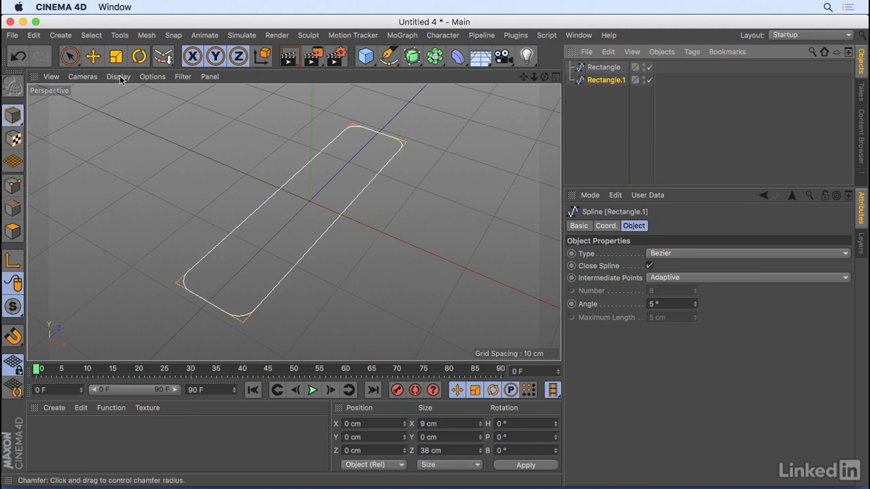
{"action": "left_click", "coordinate": [140, 57]}
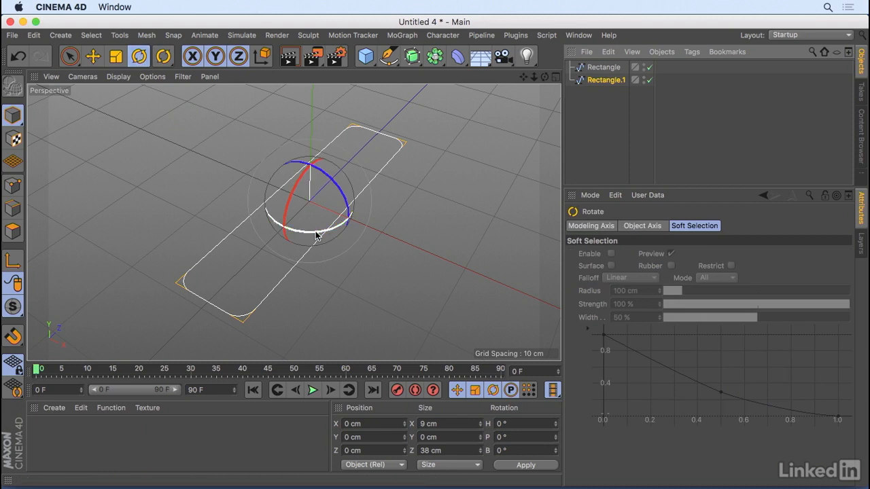
{"action": "left_click_drag", "start_coordinate": [317, 235], "coordinate": [361, 196], "text": "shift"}
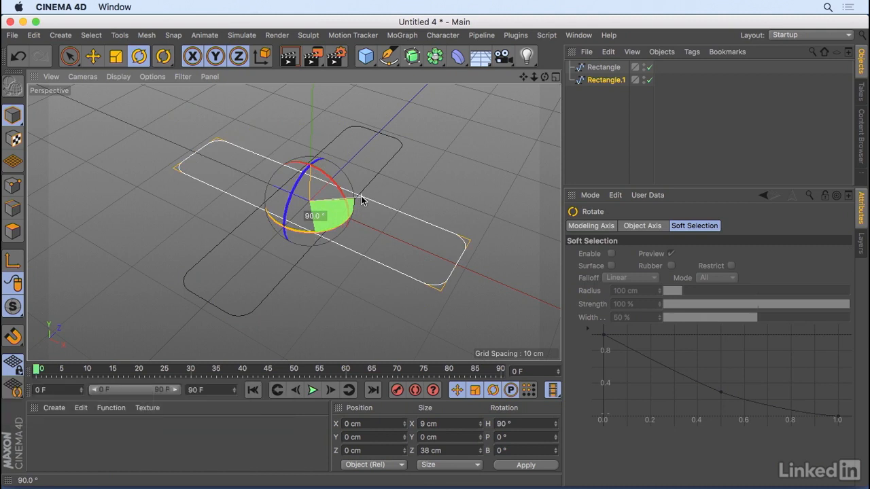
{"action": "left_click_drag", "start_coordinate": [360, 196], "coordinate": [360, 196], "text": "shift"}
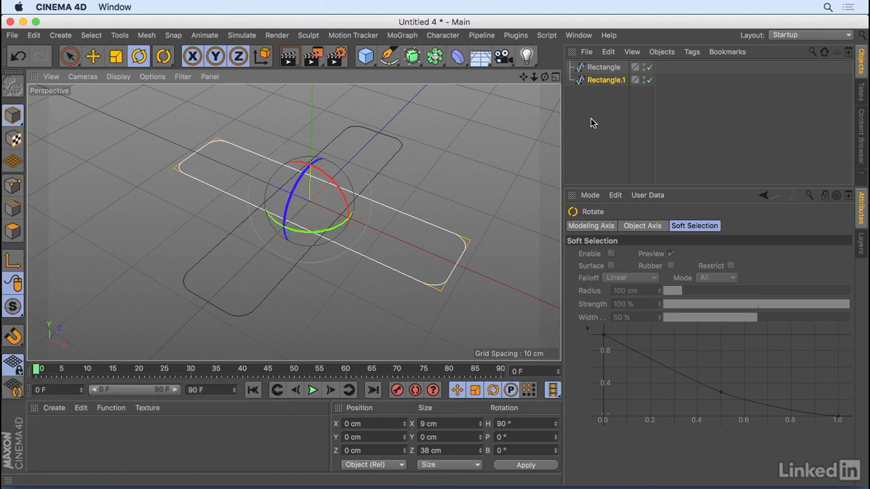
{"action": "left_click", "coordinate": [603, 91]}
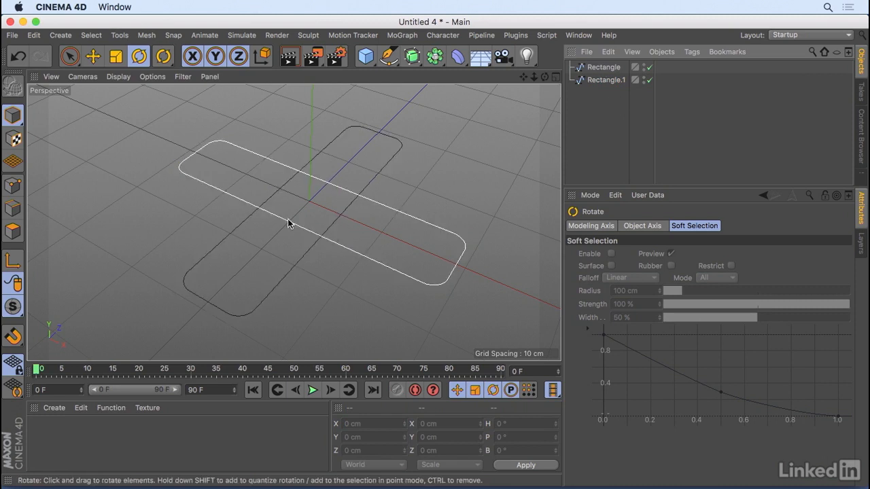
Add a Spline Mask object and make both rectangle splines its children.
{"action": "left_click", "coordinate": [390, 59]}
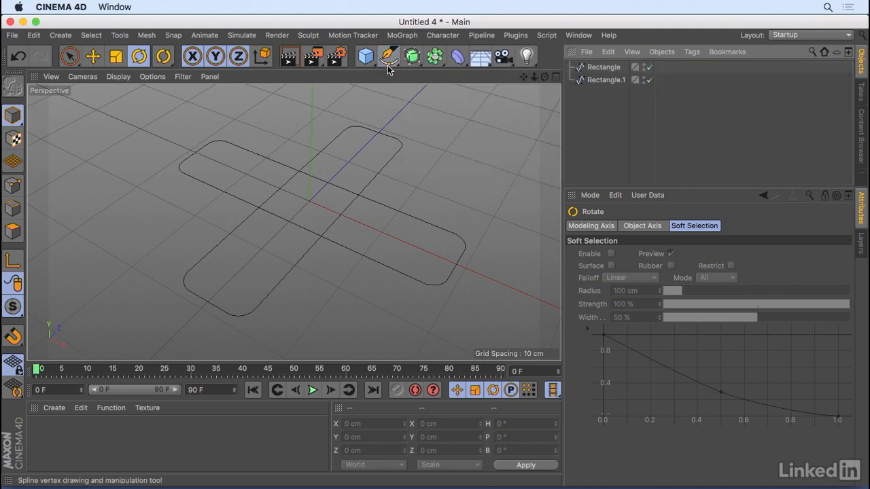
{"action": "left_click", "coordinate": [434, 57]}
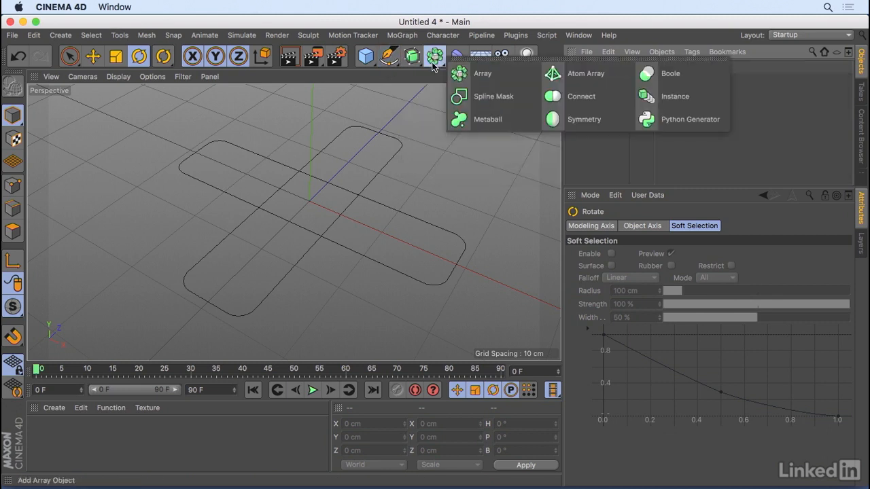
{"action": "left_click", "coordinate": [504, 99]}
{"action": "left_click", "coordinate": [603, 81]}
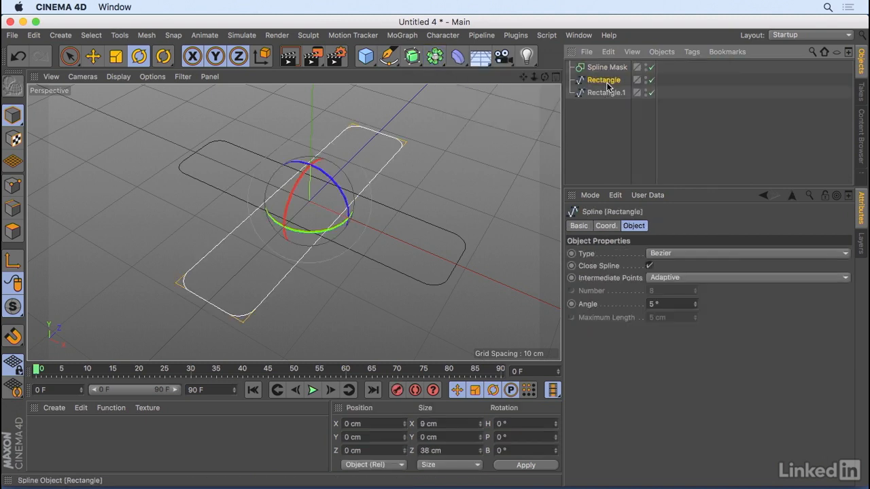
{"action": "left_click", "coordinate": [605, 93], "text": "shift"}
{"action": "left_click_drag", "start_coordinate": [605, 91], "coordinate": [608, 68]}
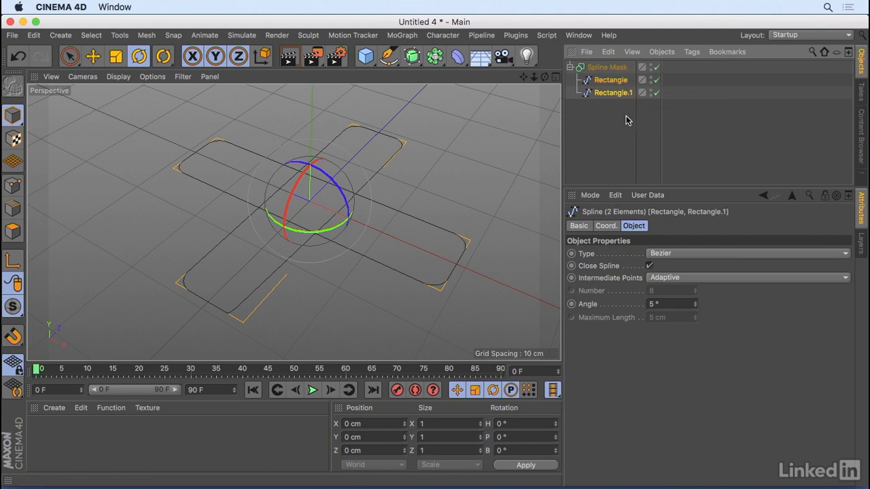
Set the Spline Mask's axis to XZ (Along Y), keeping the Union mode.
{"action": "left_click", "coordinate": [624, 121]}
{"action": "left_click", "coordinate": [612, 67]}
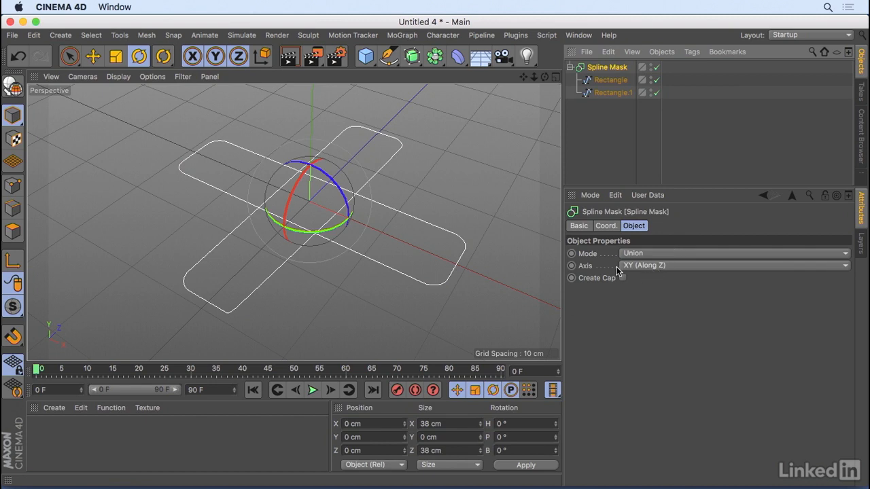
{"action": "left_click", "coordinate": [667, 271]}
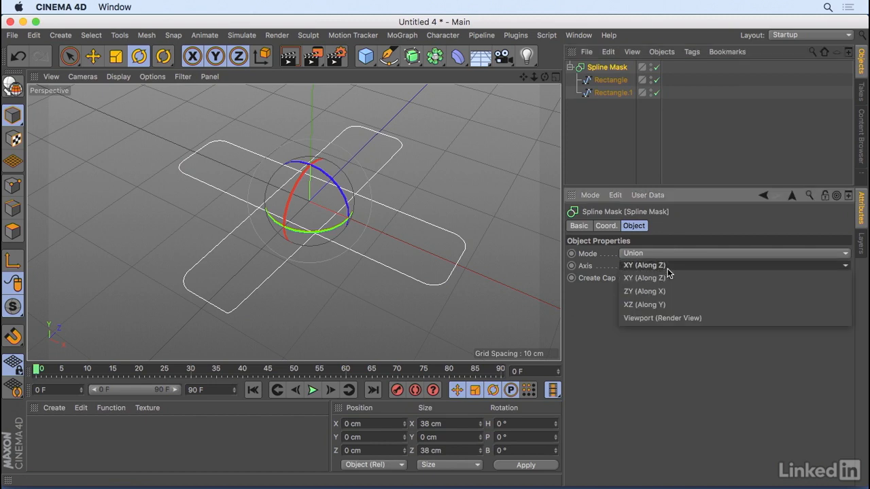
{"action": "left_click", "coordinate": [665, 306]}
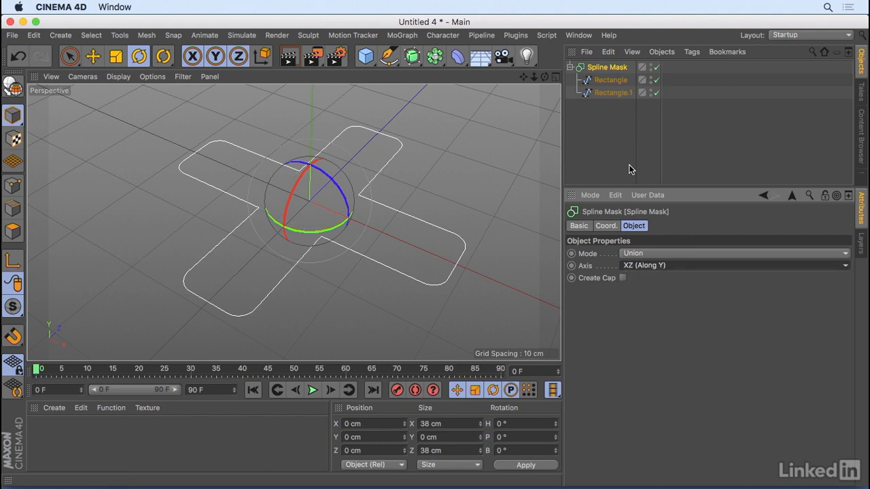
{"action": "left_click", "coordinate": [605, 156]}
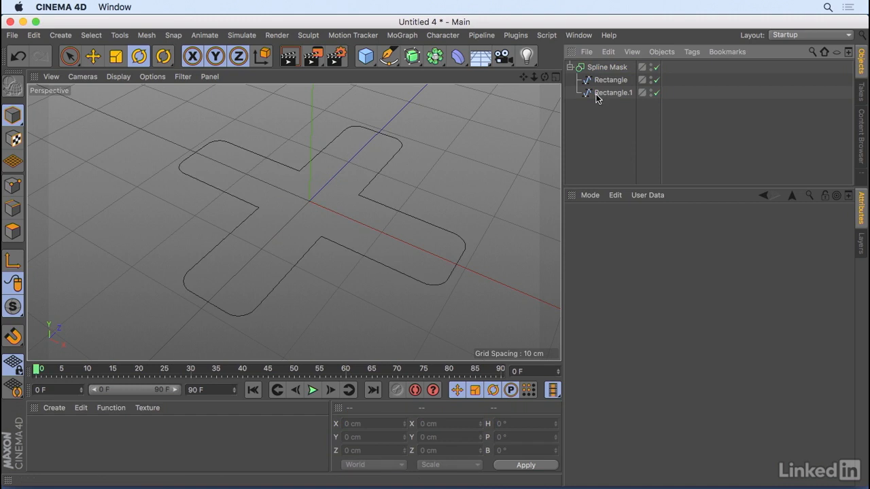
Try the Spline Mask's Create Cap option with a viewport render, and turn the option off again.
{"action": "left_click", "coordinate": [606, 68]}
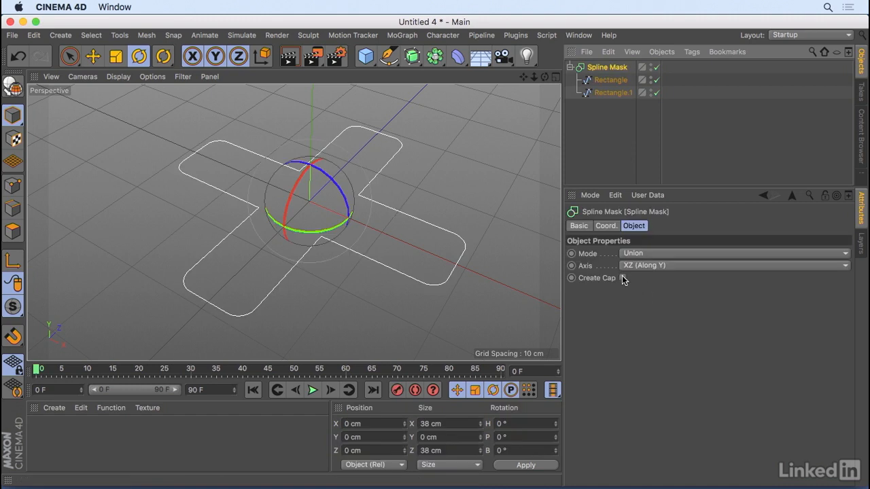
{"action": "left_click", "coordinate": [623, 278]}
{"action": "key", "text": "super+r"}
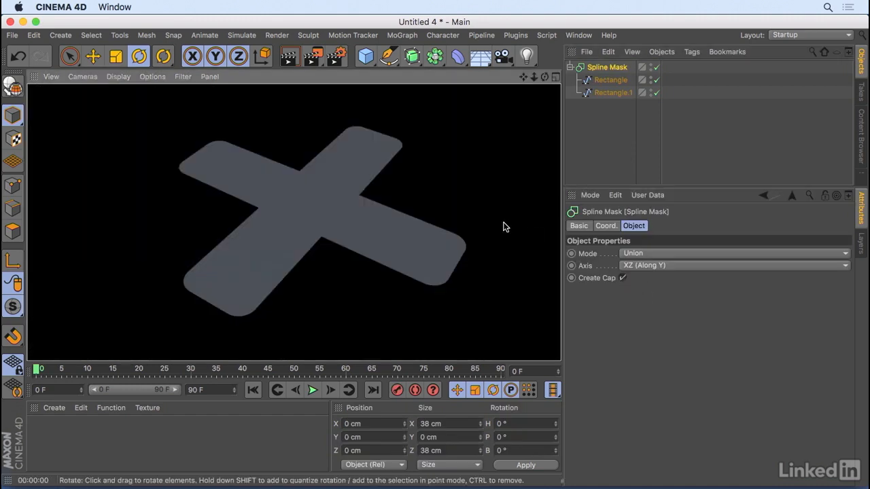
{"action": "left_click", "coordinate": [621, 278]}
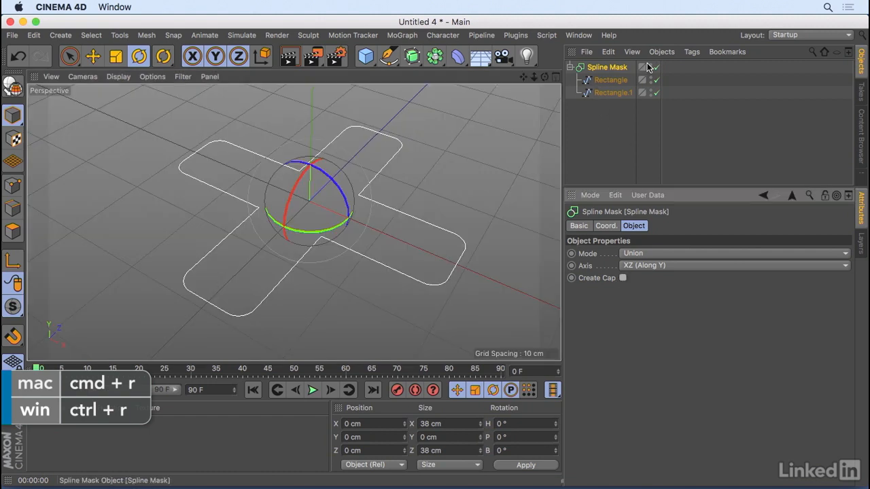
Collapse the Spline Mask's hierarchy to hide its two child splines.
{"action": "left_click", "coordinate": [570, 67]}
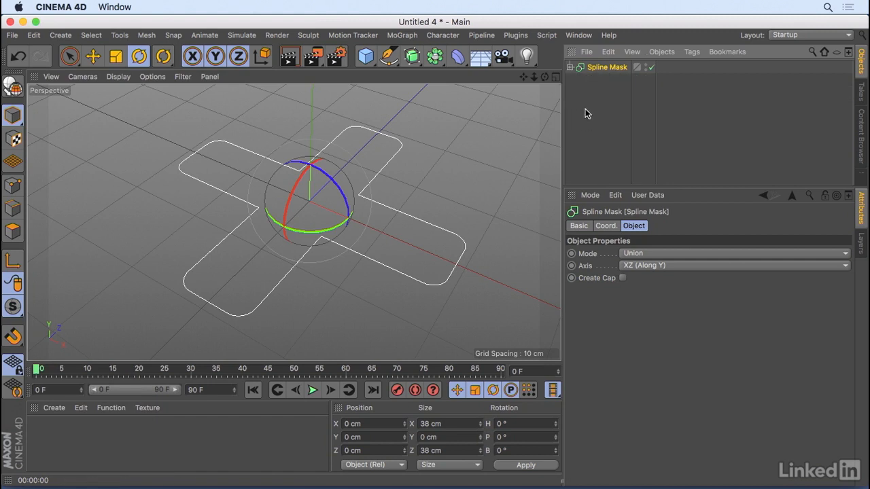
Make the Spline Mask an editable spline and select the cross outline's four inner corner points.
{"action": "key", "text": "c"}
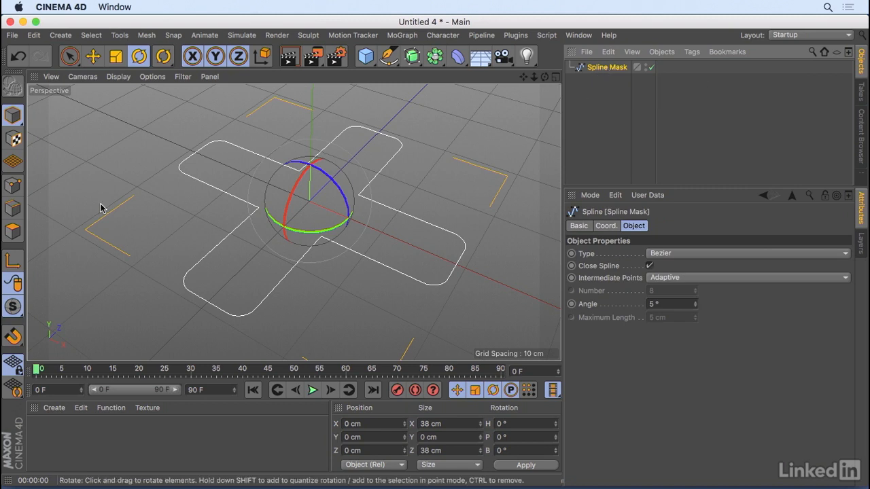
{"action": "left_click", "coordinate": [13, 186]}
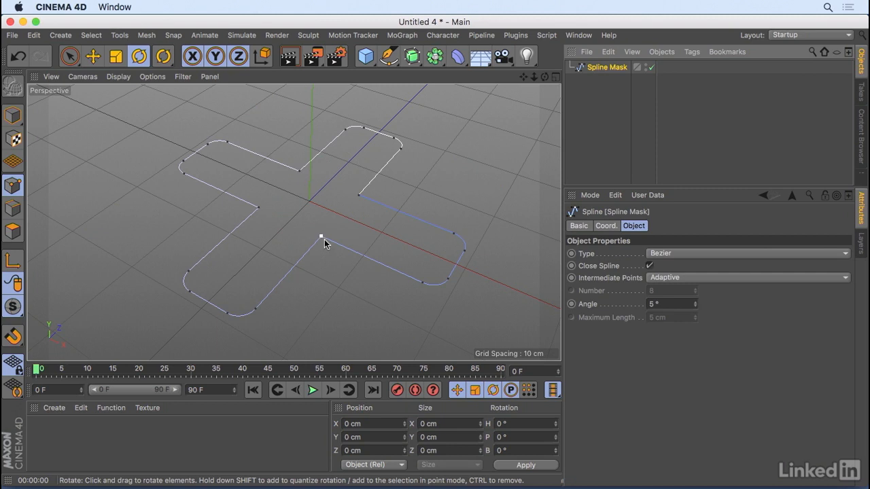
{"action": "left_click", "coordinate": [69, 56]}
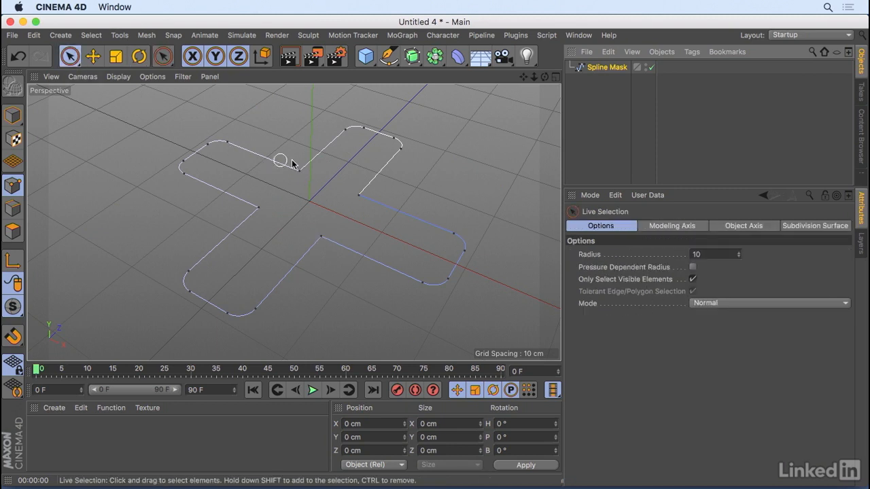
{"action": "mouse_move", "coordinate": [302, 165]}
{"action": "left_mouse_down"}
{"action": "mouse_move", "coordinate": [326, 264]}
{"action": "mouse_move", "coordinate": [306, 203]}
{"action": "mouse_move", "coordinate": [247, 211]}
{"action": "left_mouse_up"}
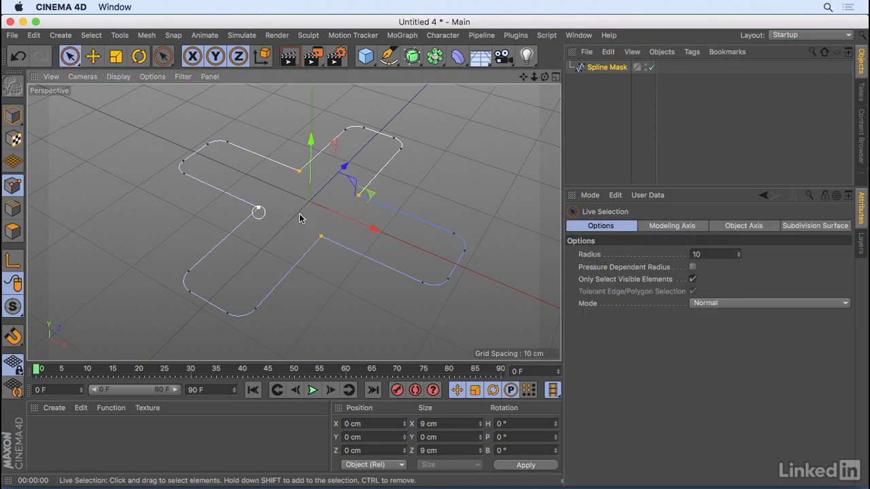
Chamfer the four selected inner corner points with the Flat option on and a radius of about 9.4 cm.
{"action": "right_click", "coordinate": [405, 194]}
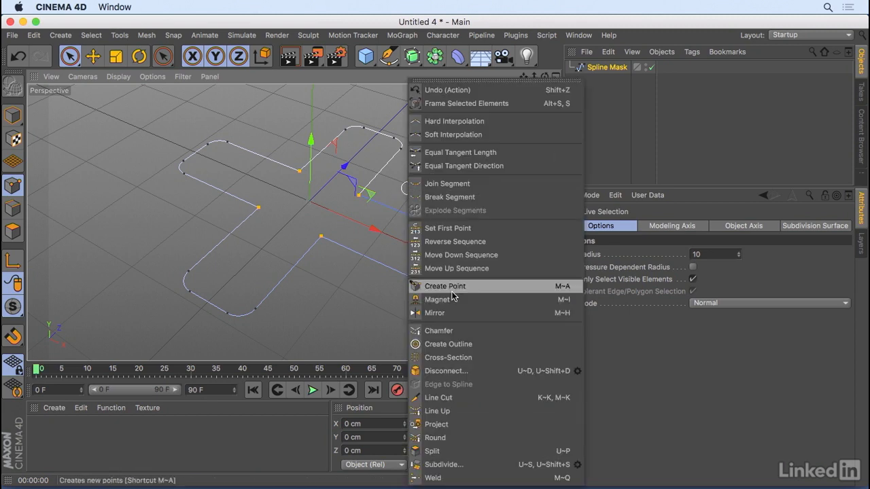
{"action": "left_click", "coordinate": [452, 330]}
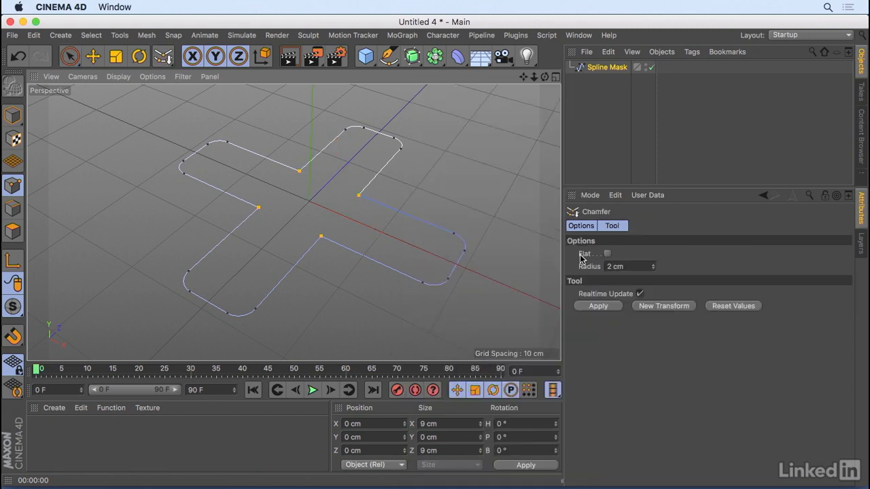
{"action": "left_click", "coordinate": [607, 253]}
{"action": "left_click_drag", "start_coordinate": [433, 192], "coordinate": [513, 195]}
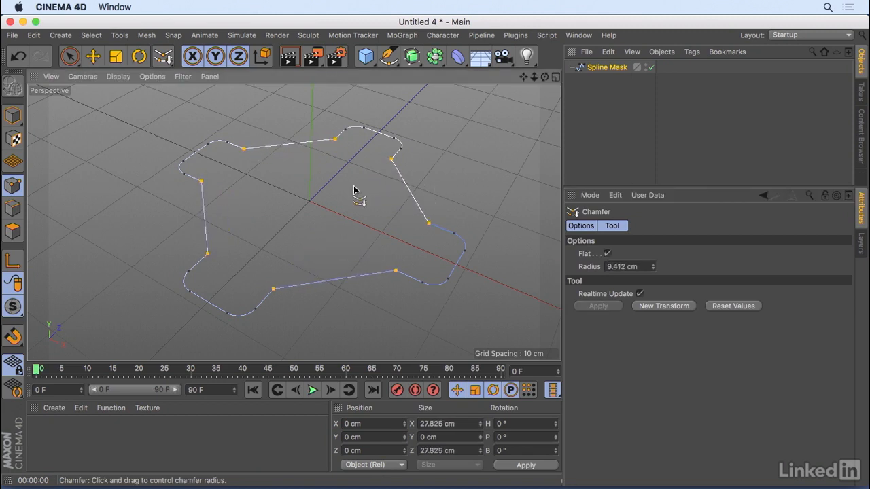